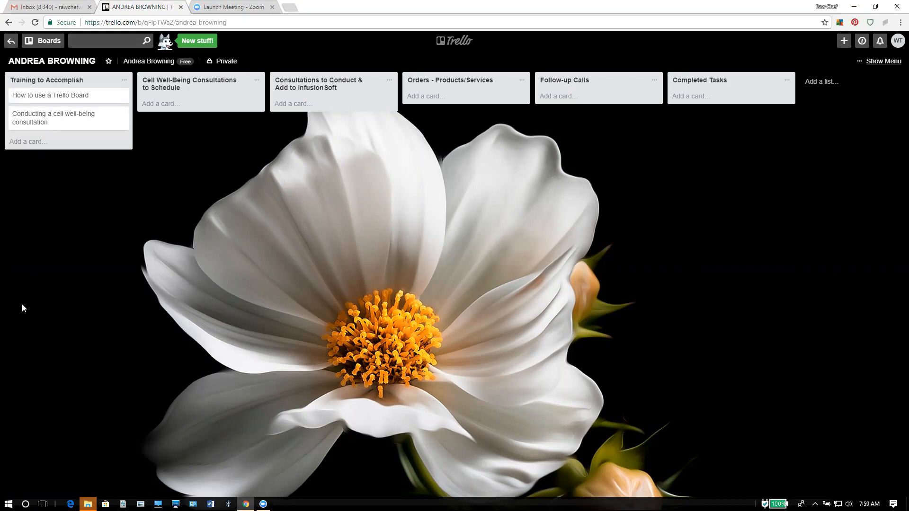
Set a Feb 21, 12:00 PM due date on the How to use a Trello Board card.
click(61, 97)
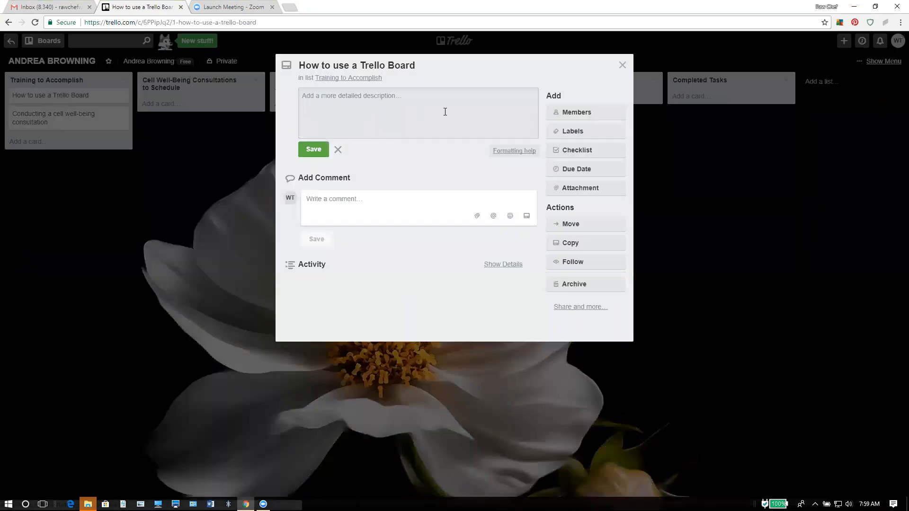
click(610, 171)
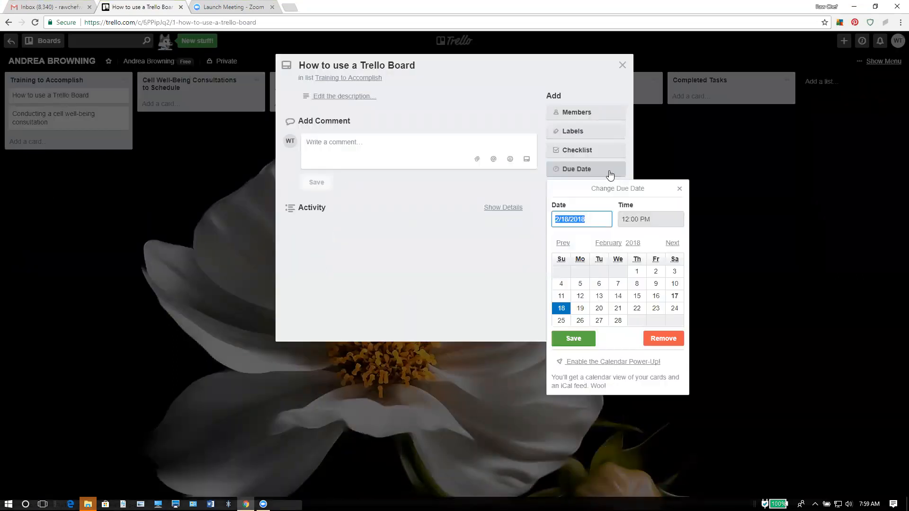
click(617, 309)
click(573, 338)
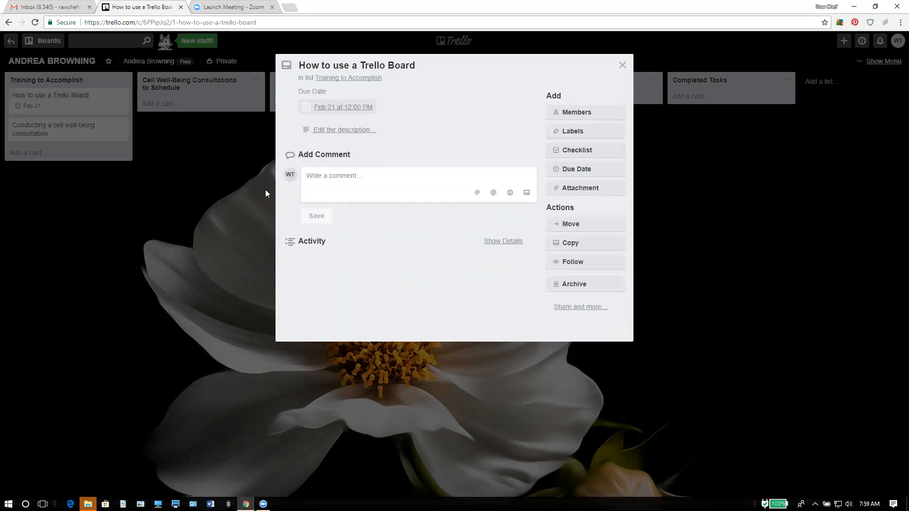
click(622, 66)
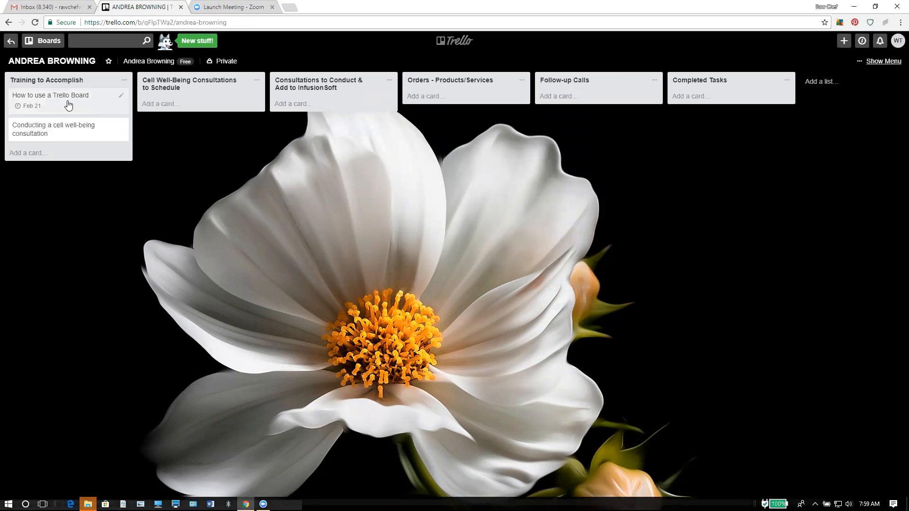
Drag the How to use a Trello Board card from Training to Accomplish into Completed Tasks.
drag(69, 105, 741, 99)
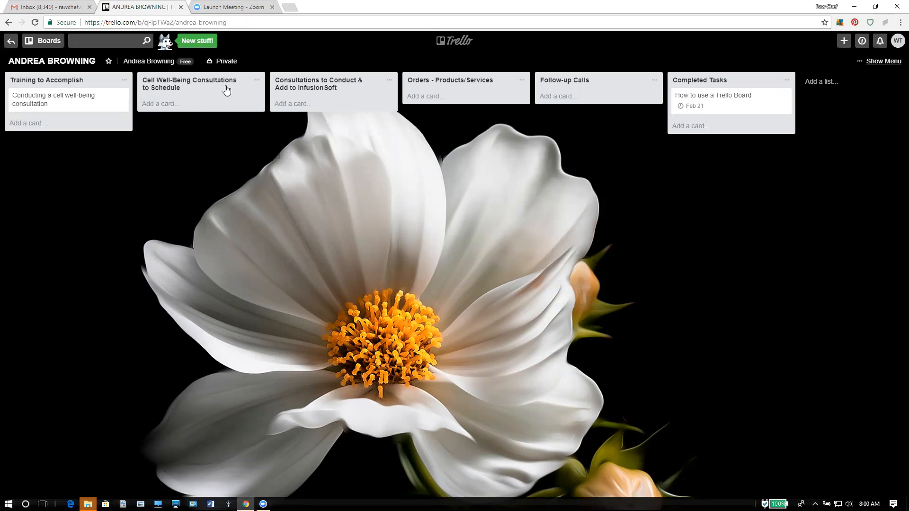
Add a card with the client's full name to Cell Well-Being Consultations to Schedule.
click(163, 103)
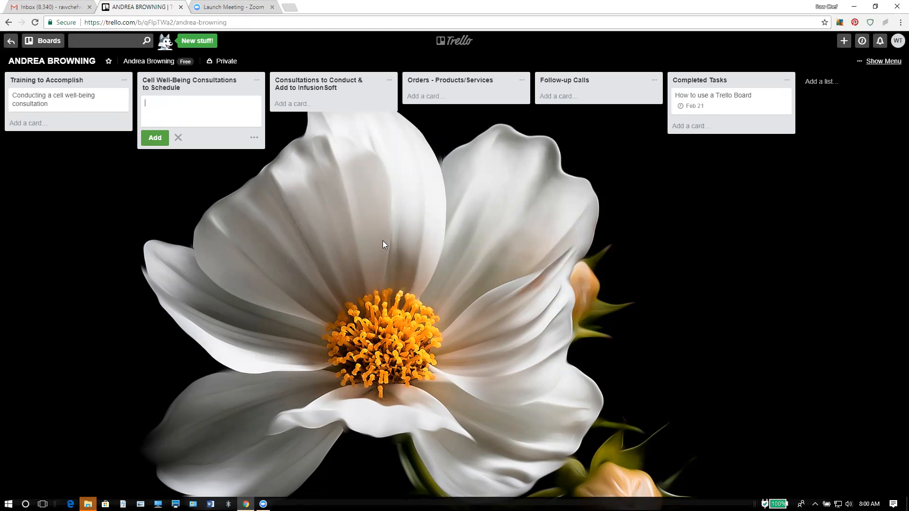
key(Return)
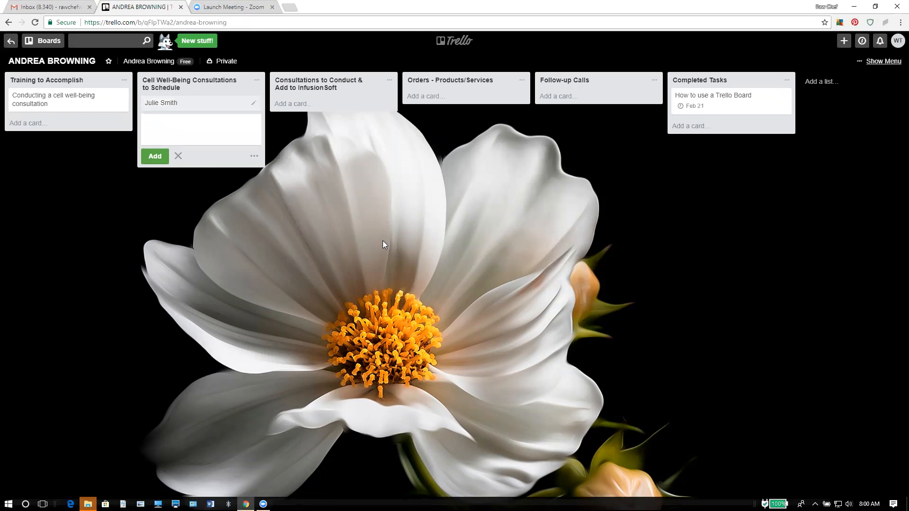
Open the client's card and create a checklist titled 'To Do'.
click(218, 105)
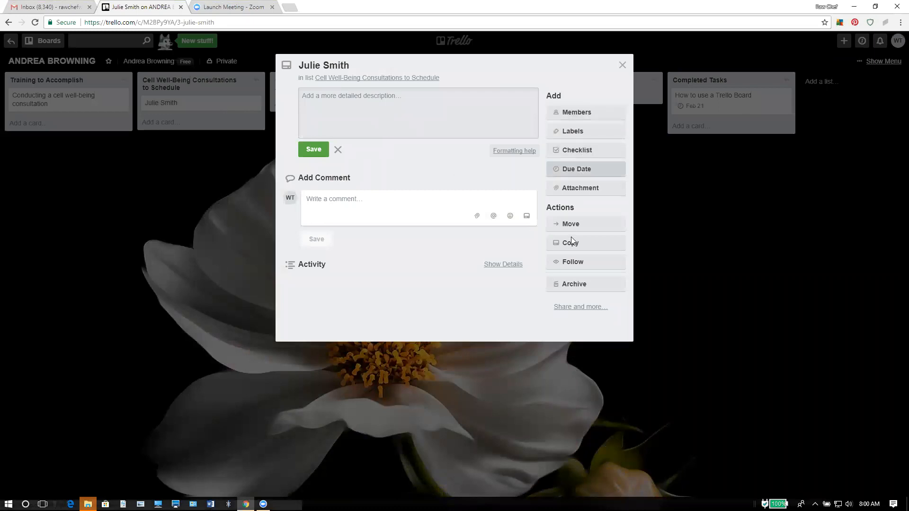
click(577, 151)
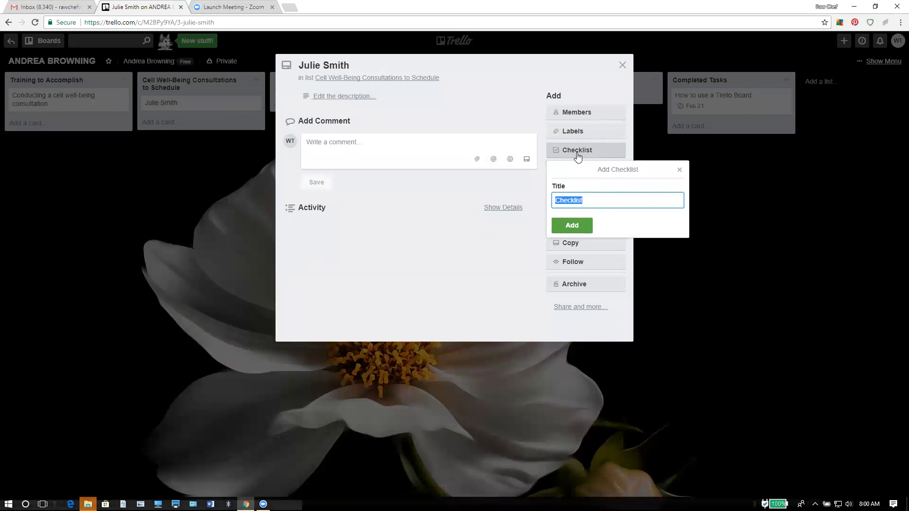
text(To Do)
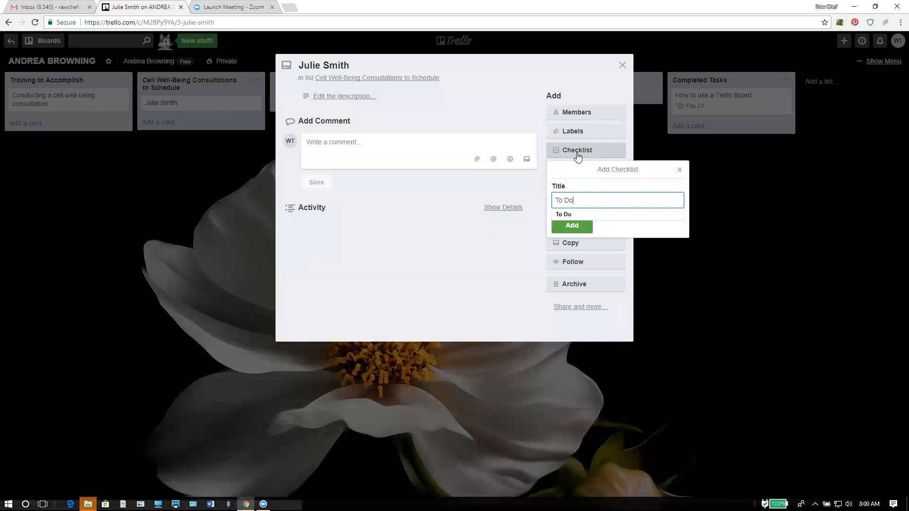
key(Return)
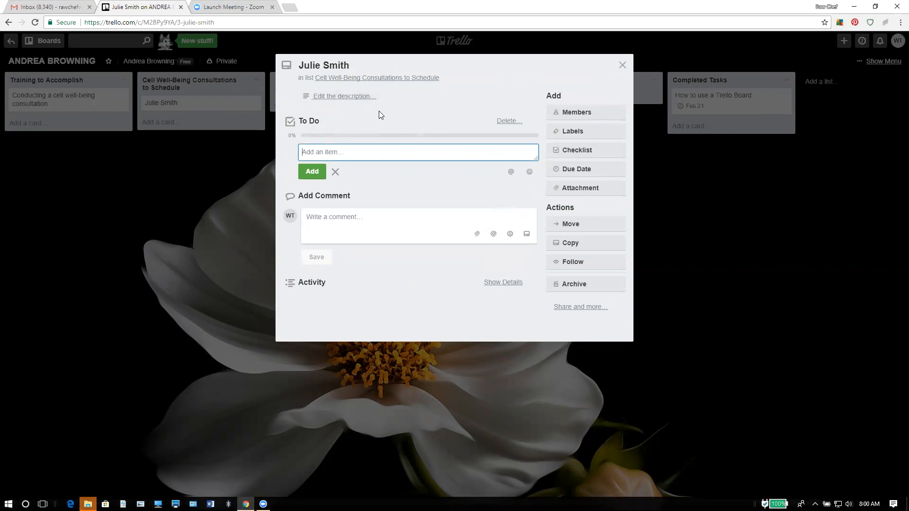
Add 'Schedule appointment through zoom.us' as the first To Do checklist item.
text(Schedule appointment through zoom.us)
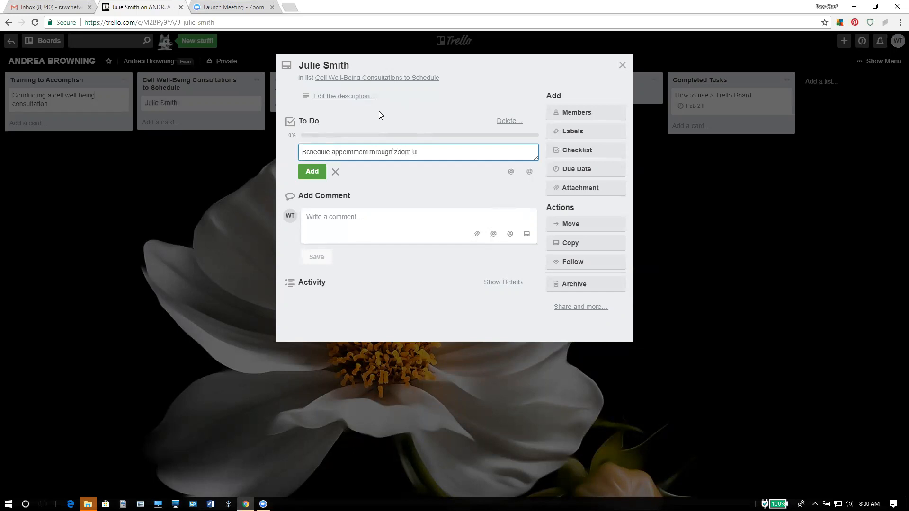
key(Return)
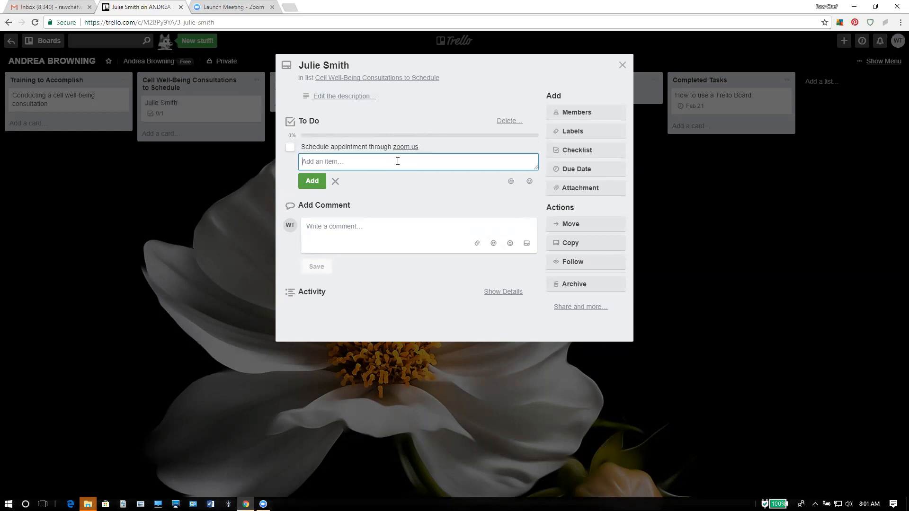
click(339, 95)
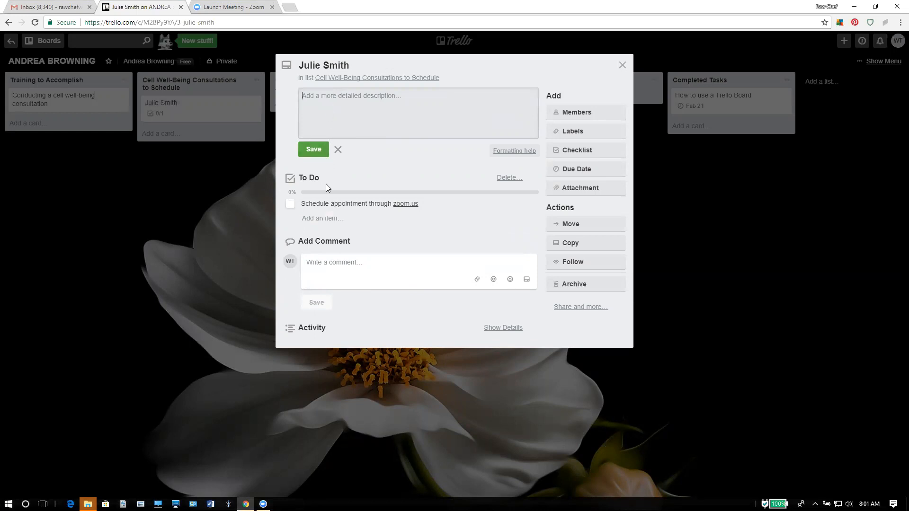
click(327, 218)
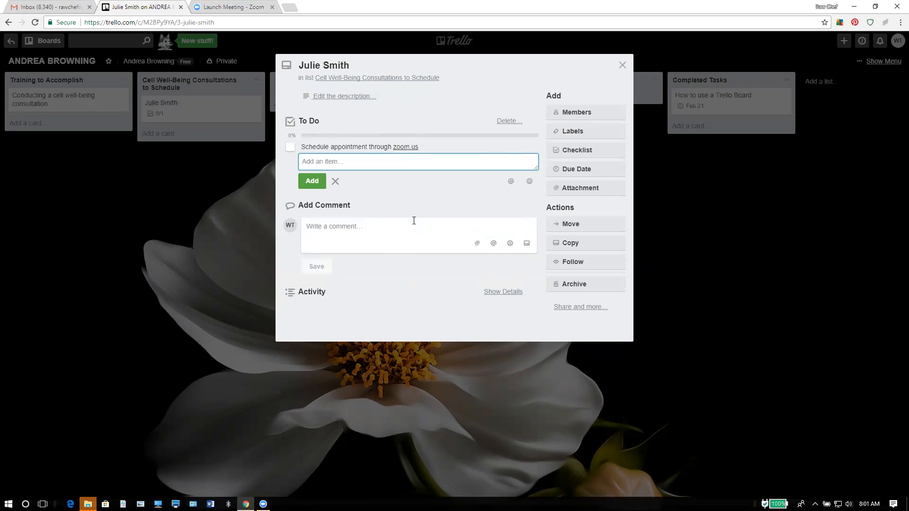
Add 'conduct call' and 'follow-up' items, leaving all three unchecked.
text(condu)
key(BackSpace)
key(BackSpace)
key(BackSpace)
key(BackSpace)
key(BackSpace)
text(conduct call)
key(Return)
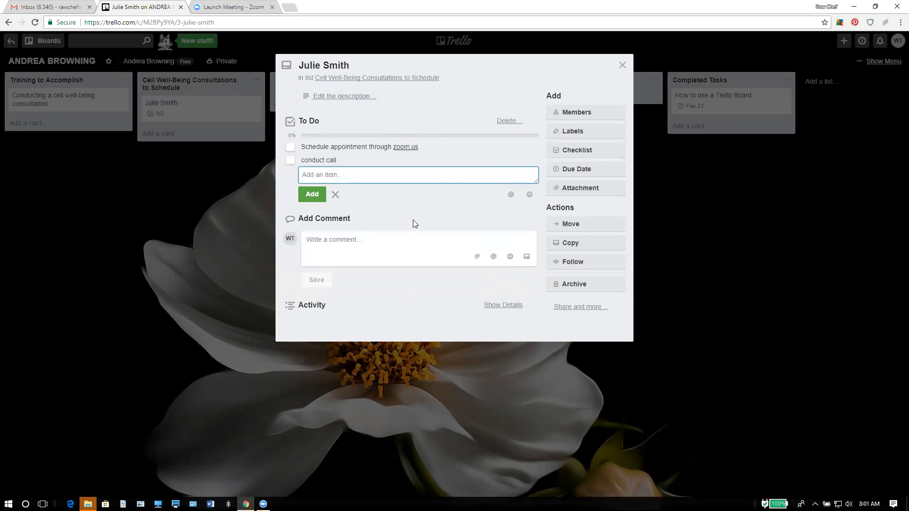
text(follo-)
key(BackSpace)
text(w-up)
key(Return)
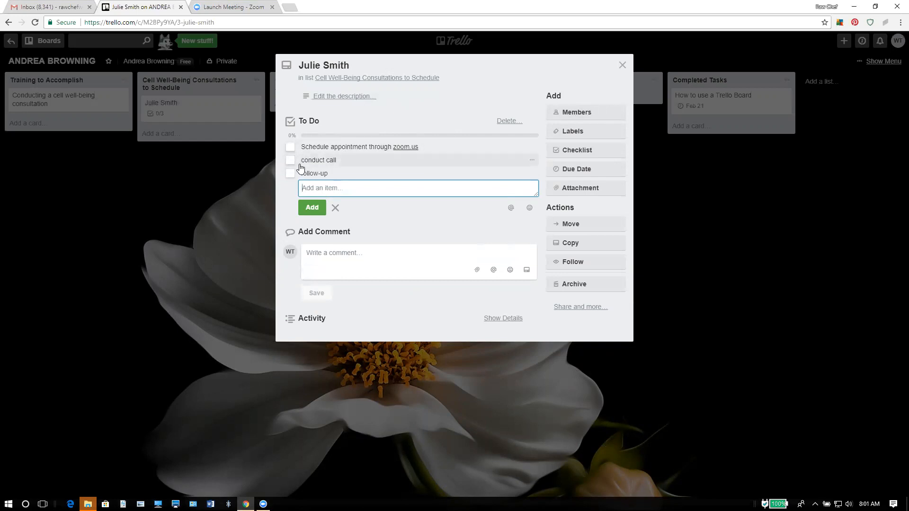
click(290, 147)
click(290, 147)
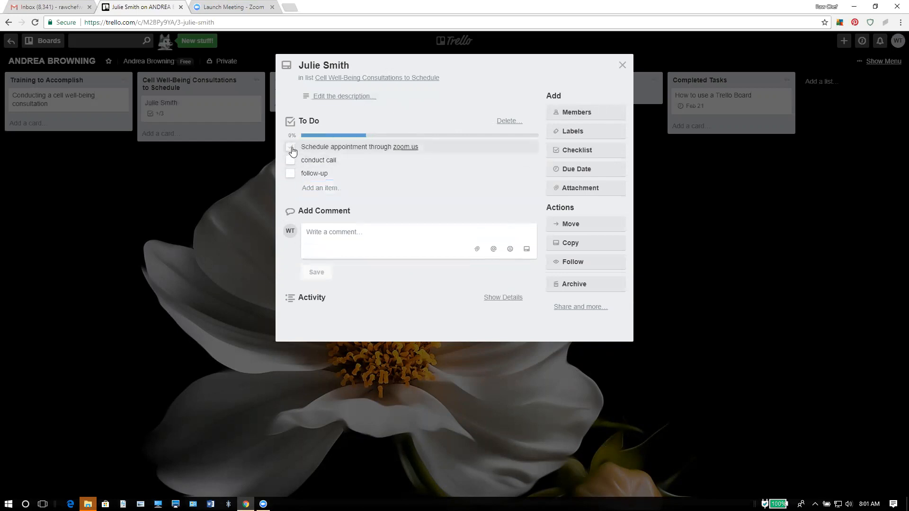
Drag the client's card into Consultations to Conduct & Add to InfusionSoft.
click(623, 66)
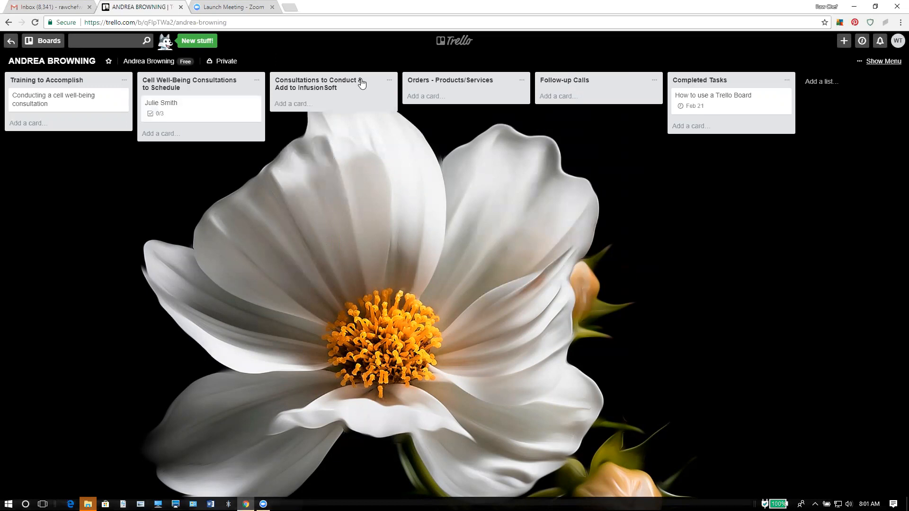
drag(232, 109, 350, 112)
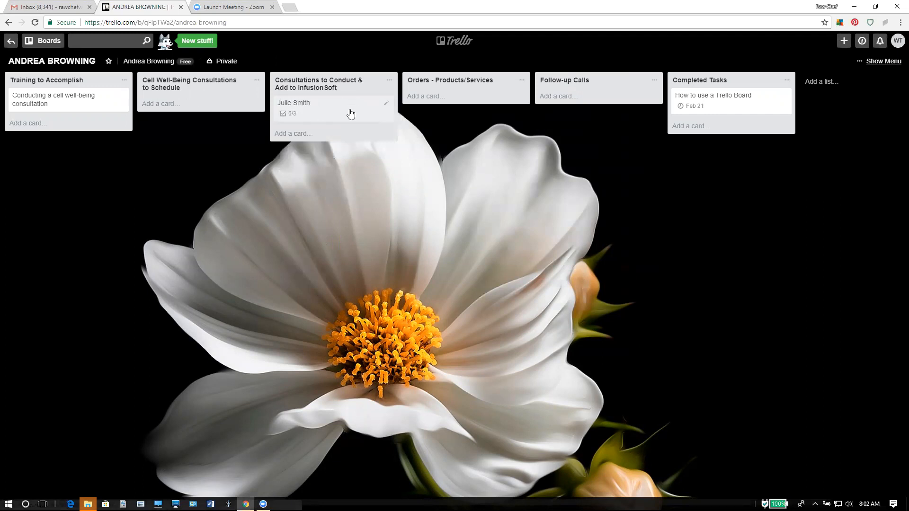
click(350, 113)
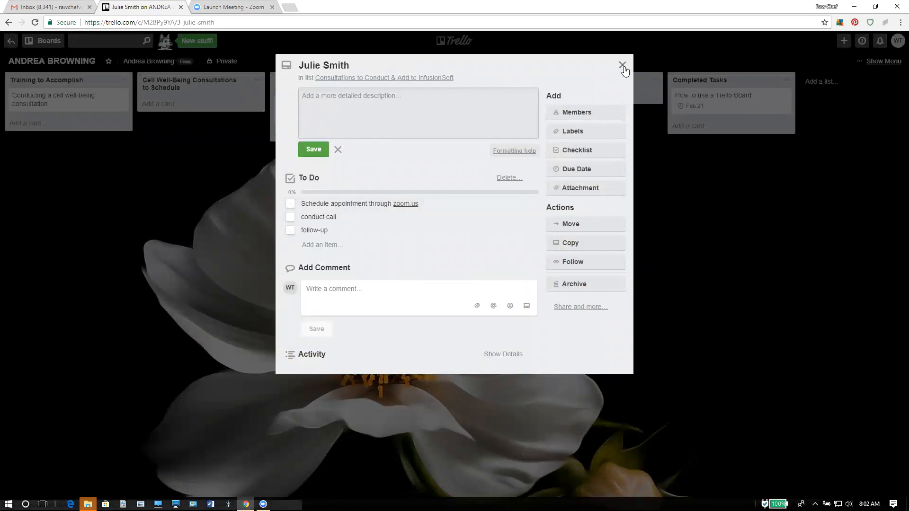
click(622, 65)
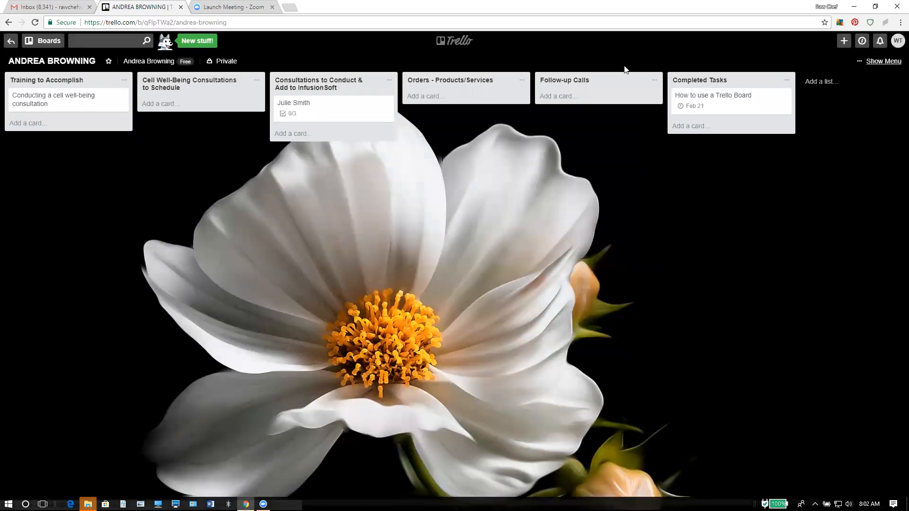
Add checklist item 'Add information and notes to InfusionSoft' and move it above follow-up.
click(320, 115)
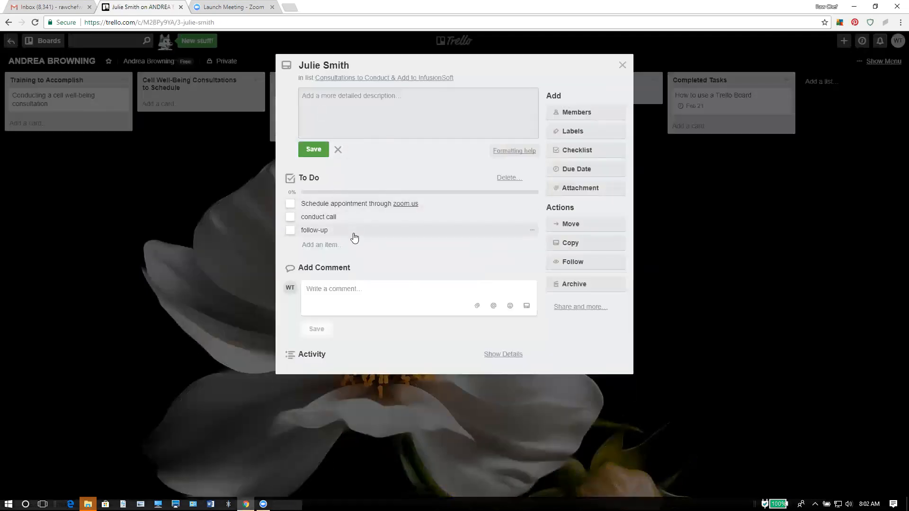
click(340, 247)
text(Add in)
text(forma)
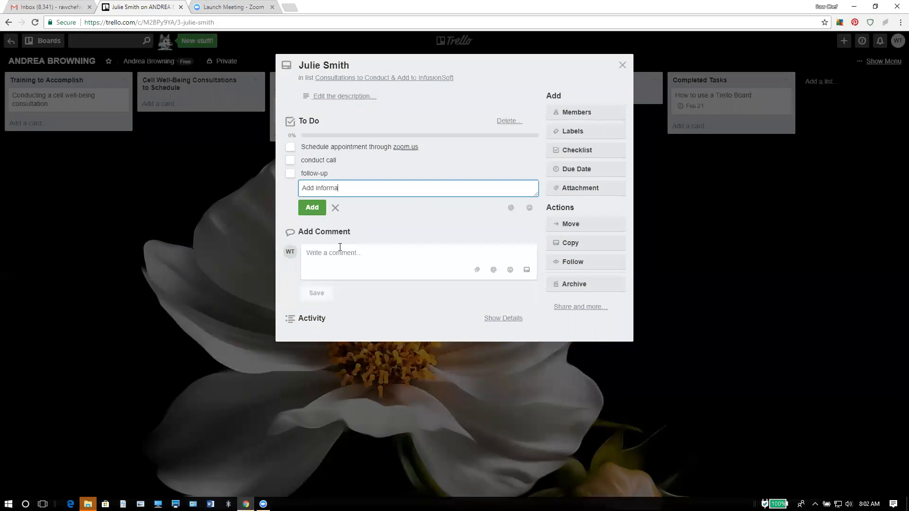
text(tion and notes to InfusionSoft)
key(Return)
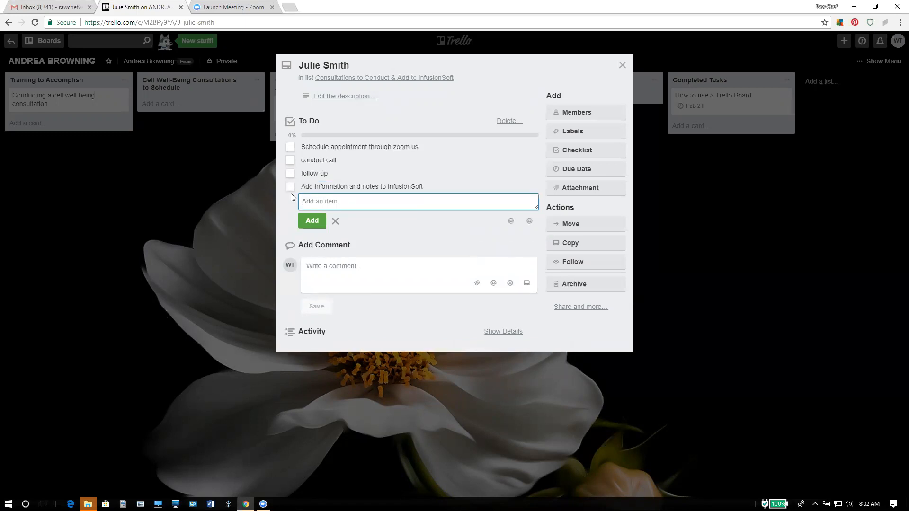
drag(304, 191, 306, 171)
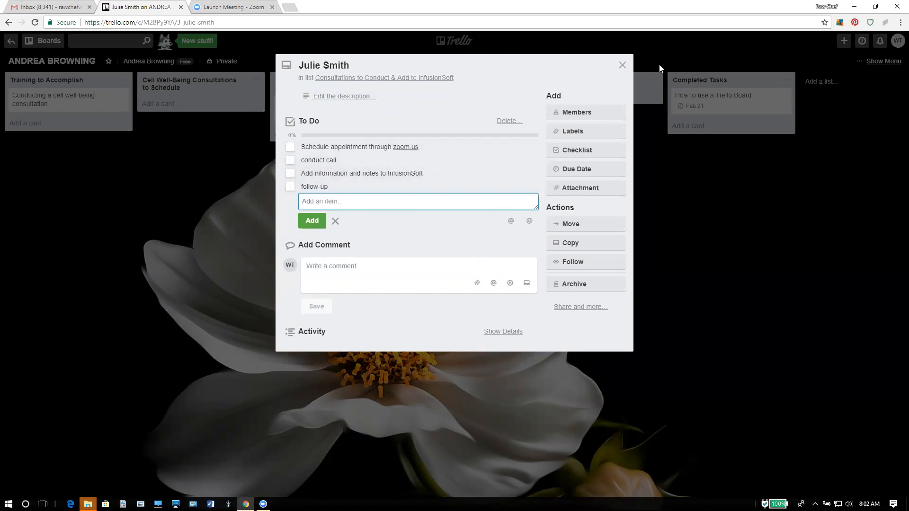
click(622, 65)
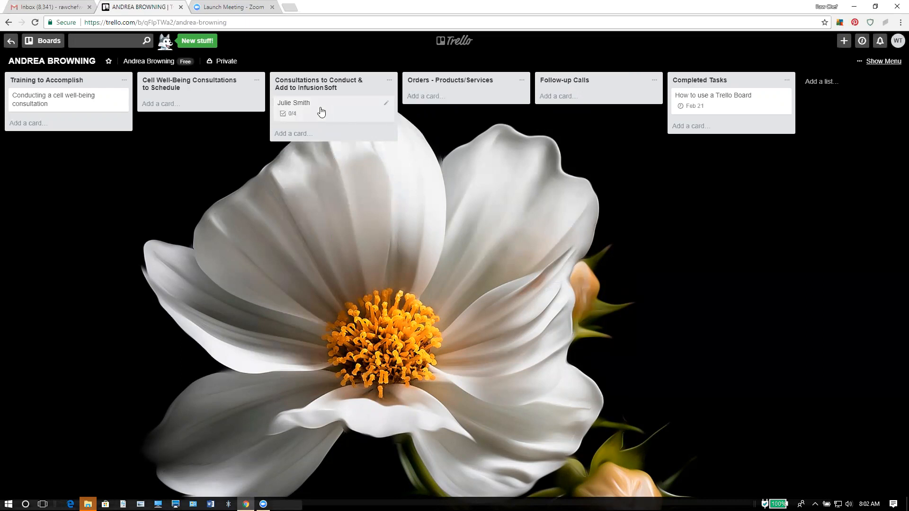
Move the client's card through Orders - Products/Services to Follow-up Calls; set due Feb 28, 12:00 PM.
drag(321, 111, 454, 105)
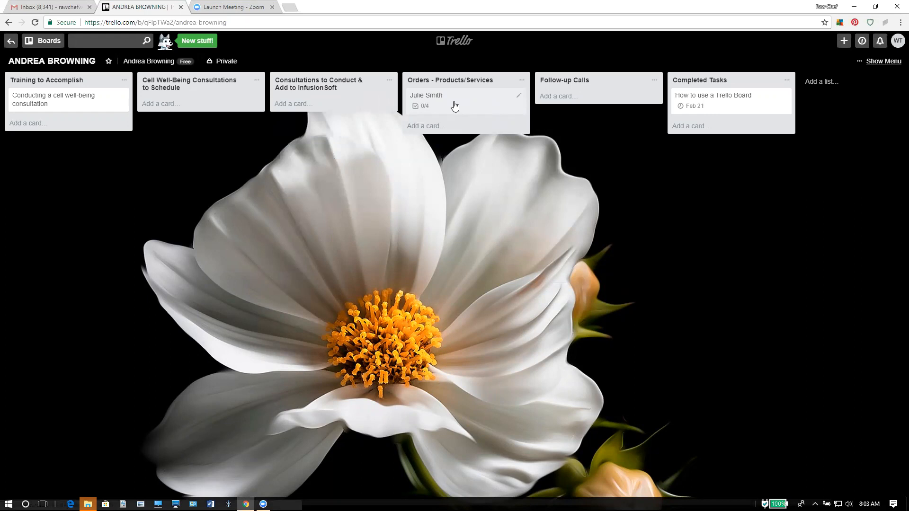
drag(495, 102, 592, 105)
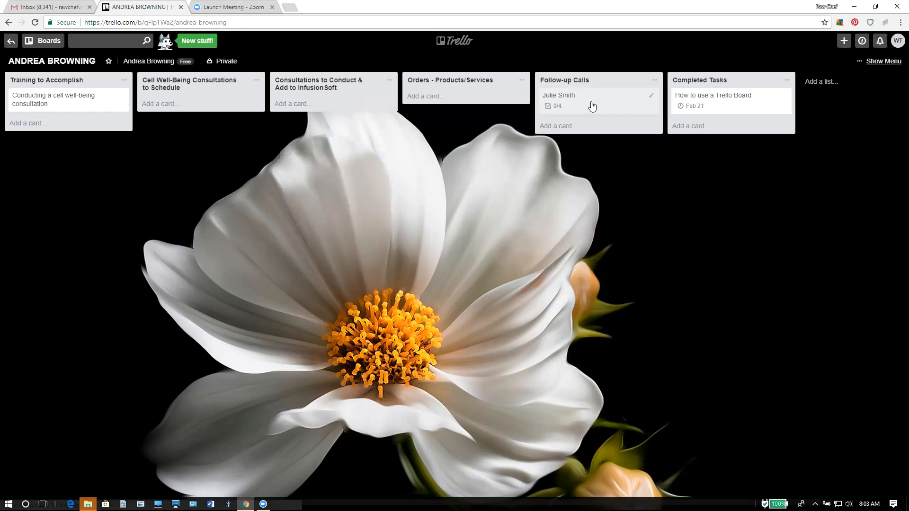
click(592, 105)
click(590, 174)
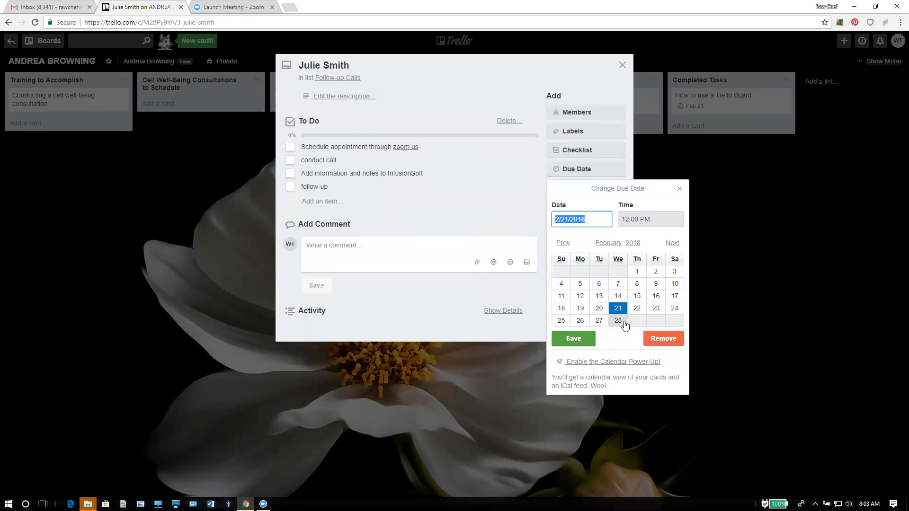
click(624, 324)
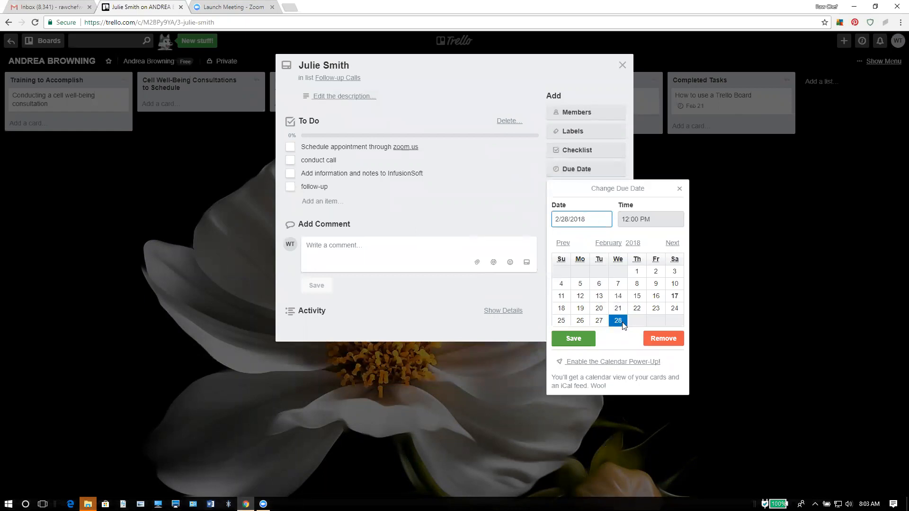
click(566, 339)
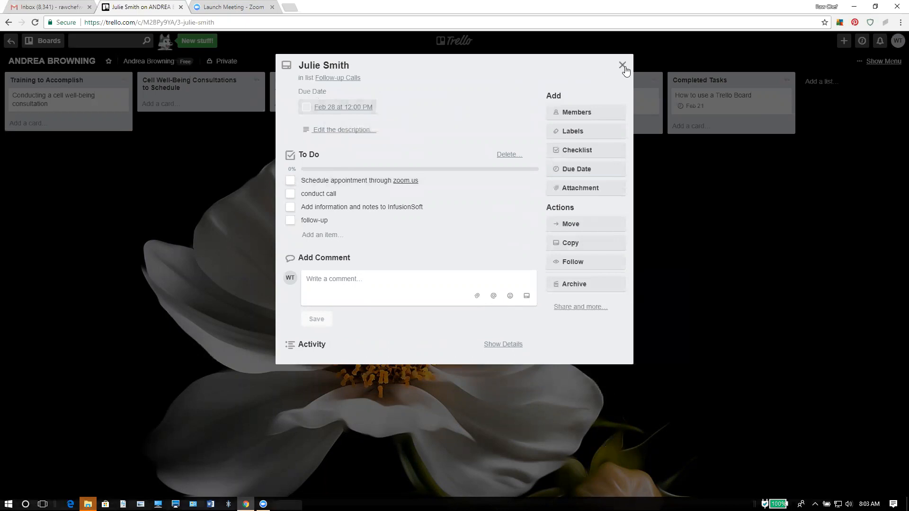
Move the client's card to Completed Tasks and archive it; return How to use a Trello Board to Training.
click(623, 66)
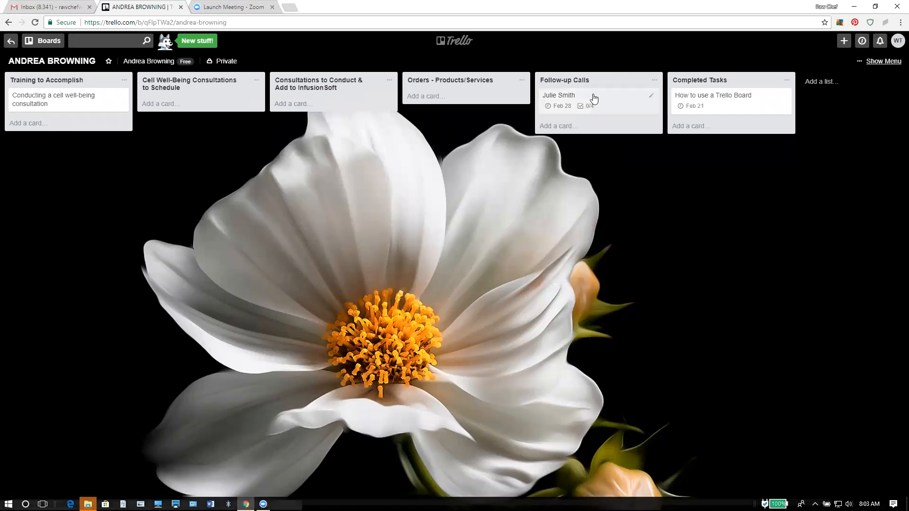
drag(594, 98, 728, 103)
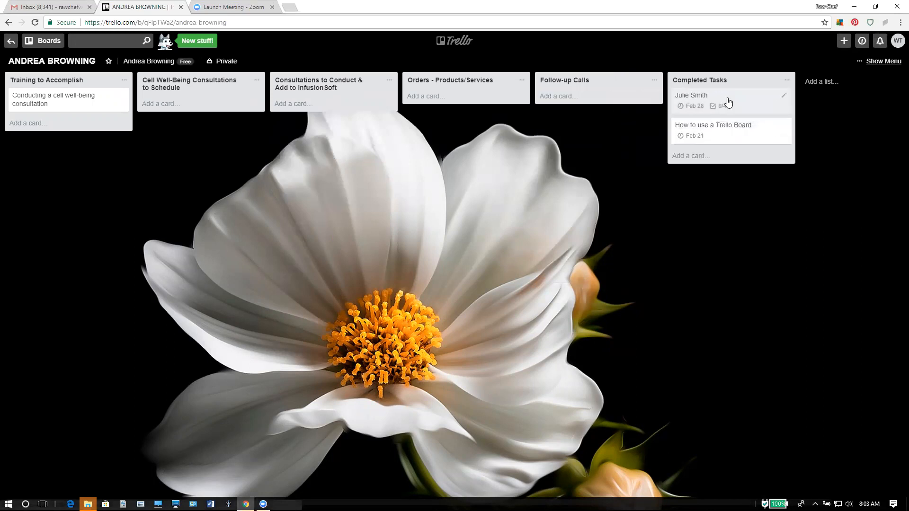
click(728, 102)
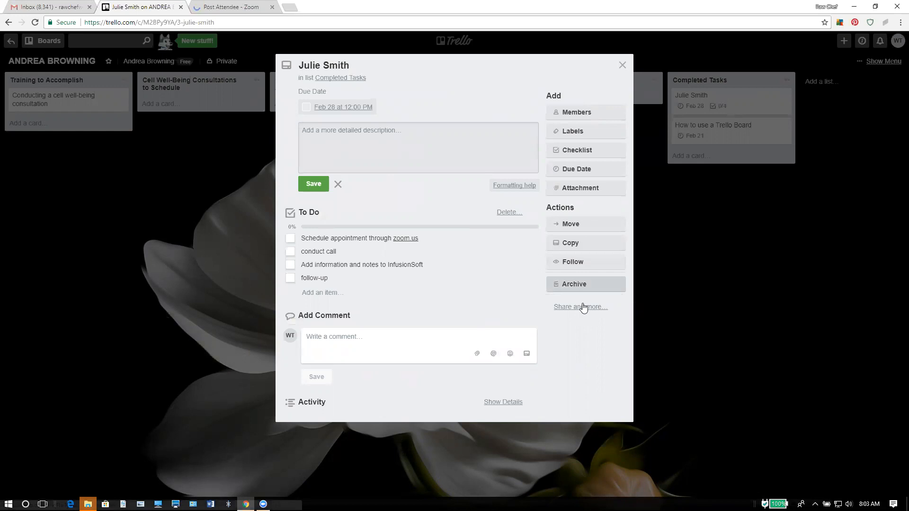
click(583, 284)
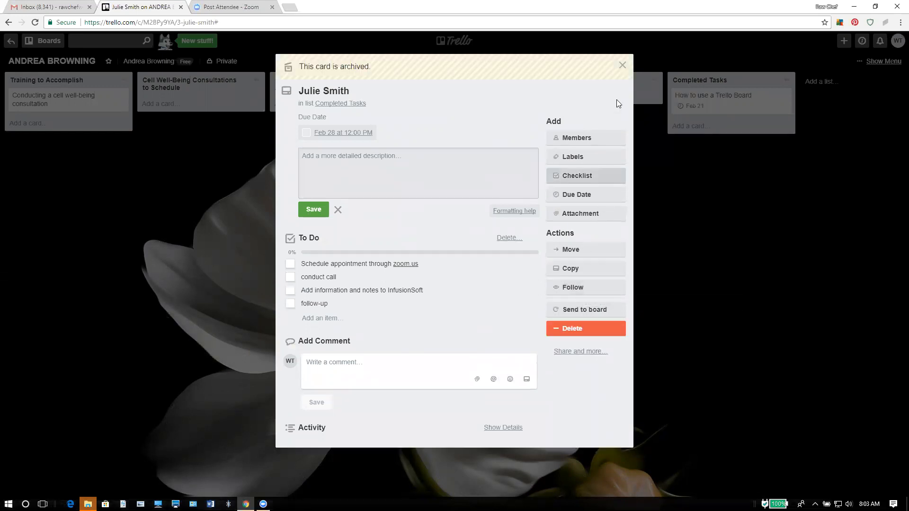
click(622, 65)
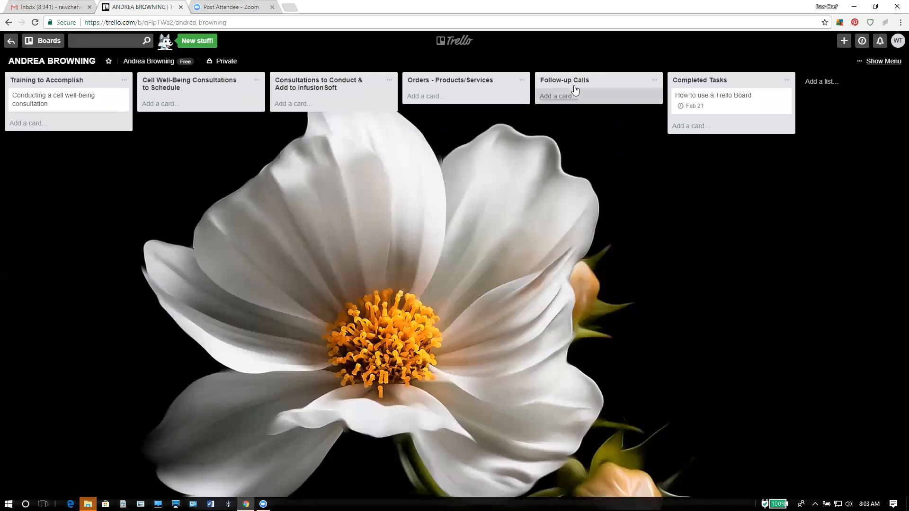
drag(712, 105, 47, 99)
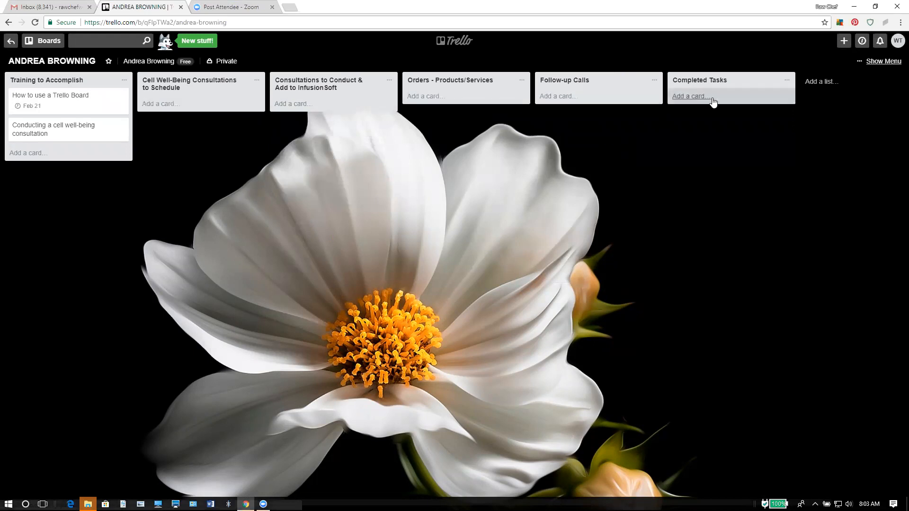
Start adding a new list, then cancel without creating it.
click(814, 85)
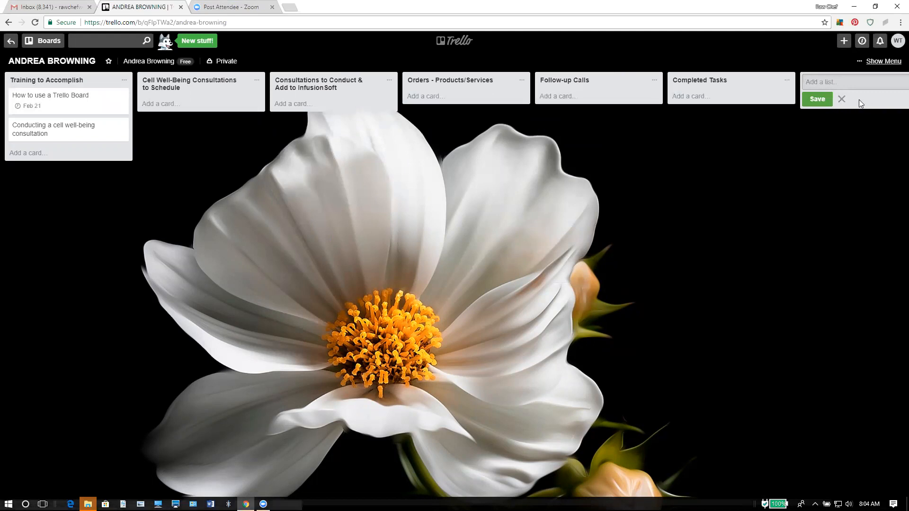
click(843, 99)
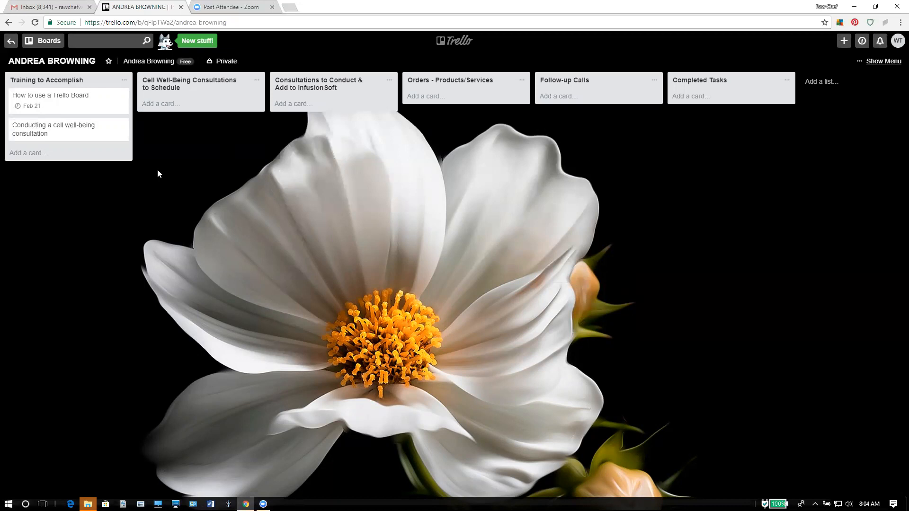
click(140, 64)
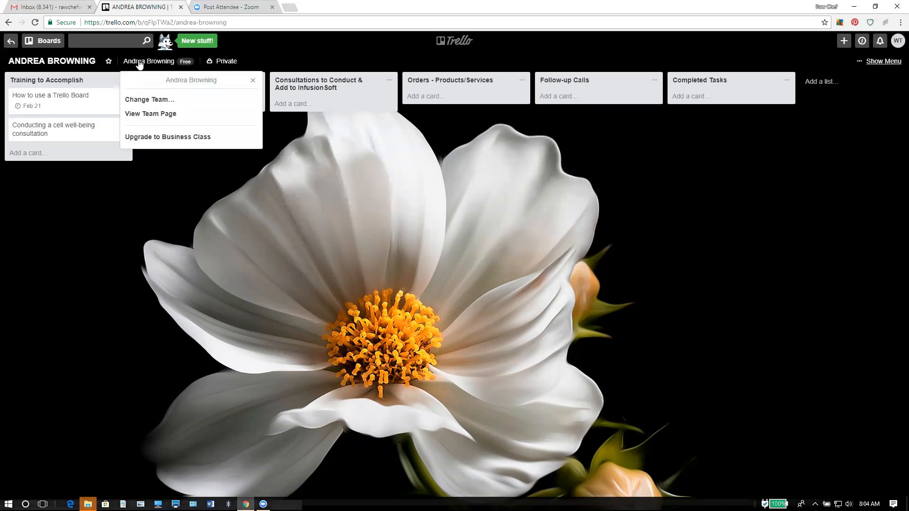
click(150, 113)
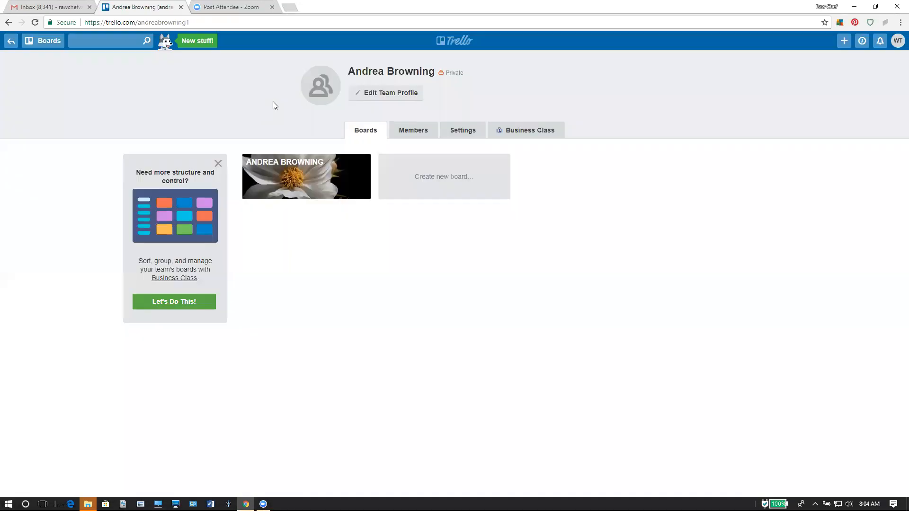
click(386, 94)
click(403, 118)
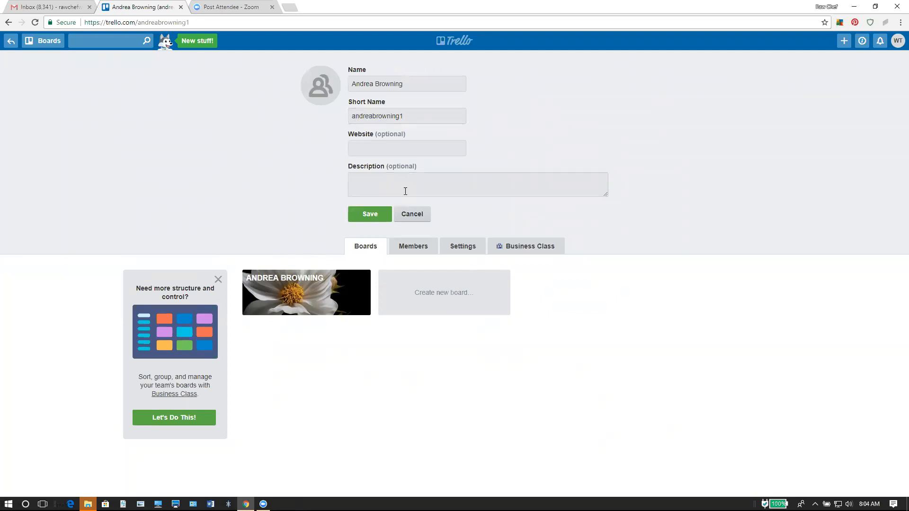
click(372, 216)
click(8, 22)
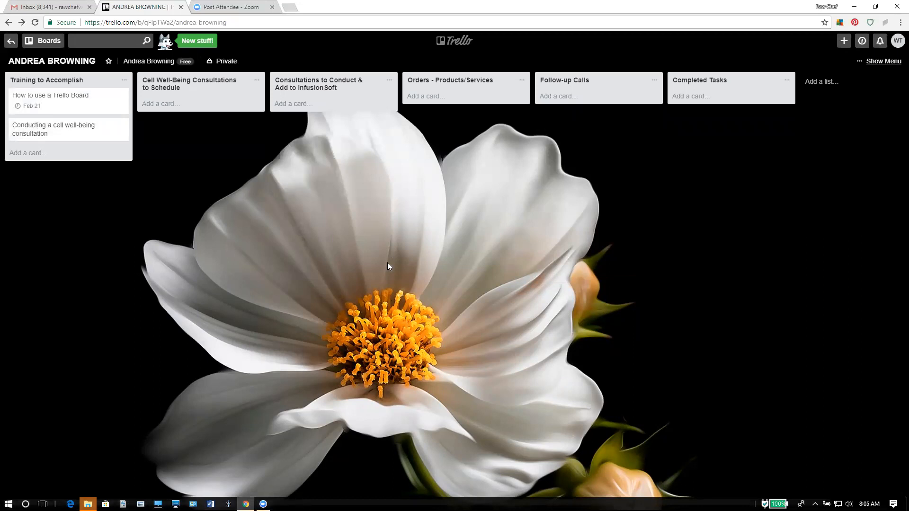
Add a new 'Send Invoice to Get Paid' list at the end of the board.
right_click(114, 304)
click(98, 291)
click(823, 83)
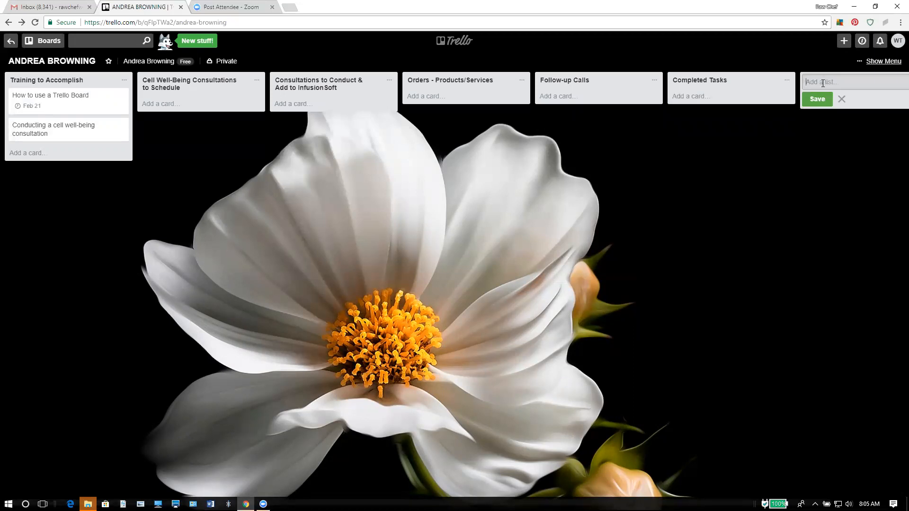
text(Send Invoice to Get Paid)
key(Return)
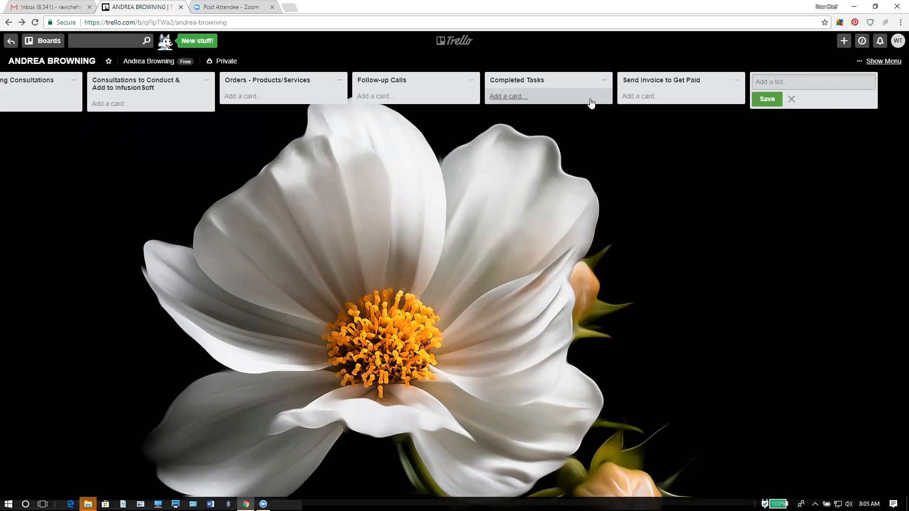
click(791, 100)
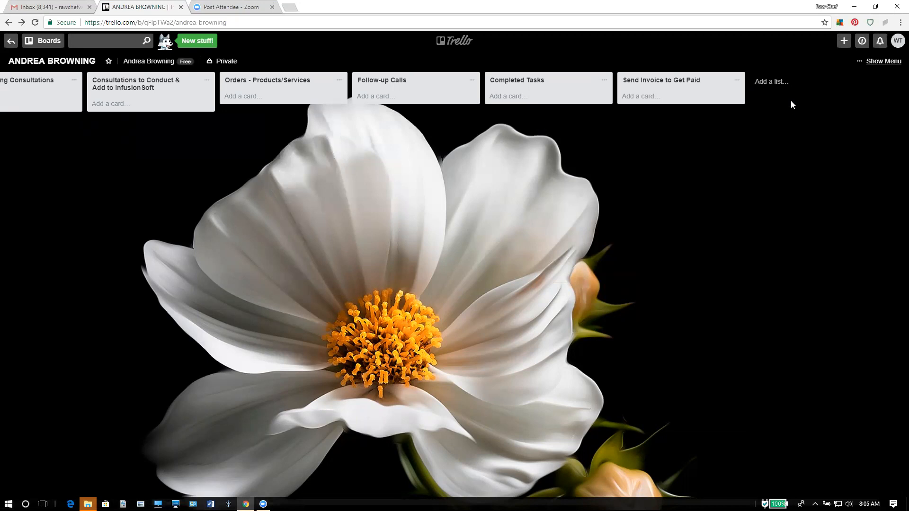
Start a new card in Send Invoice to Get Paid and type the client's name.
click(643, 97)
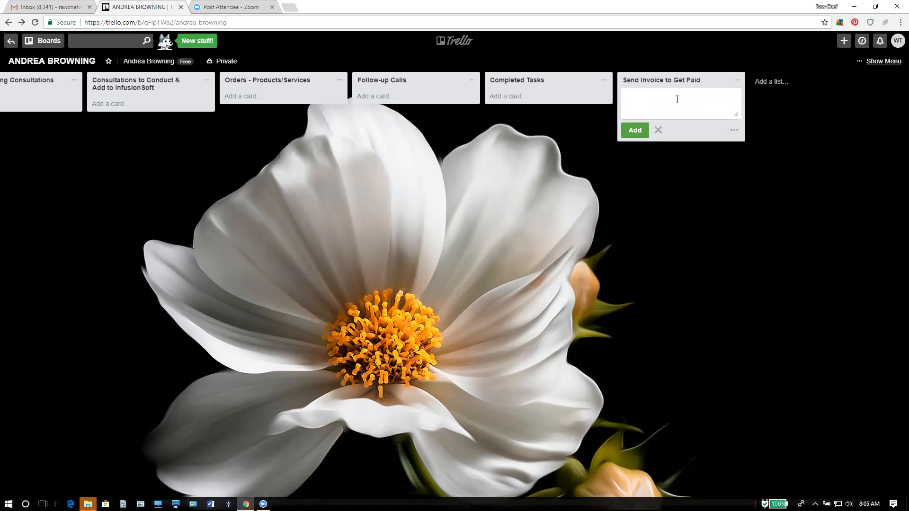
click(678, 82)
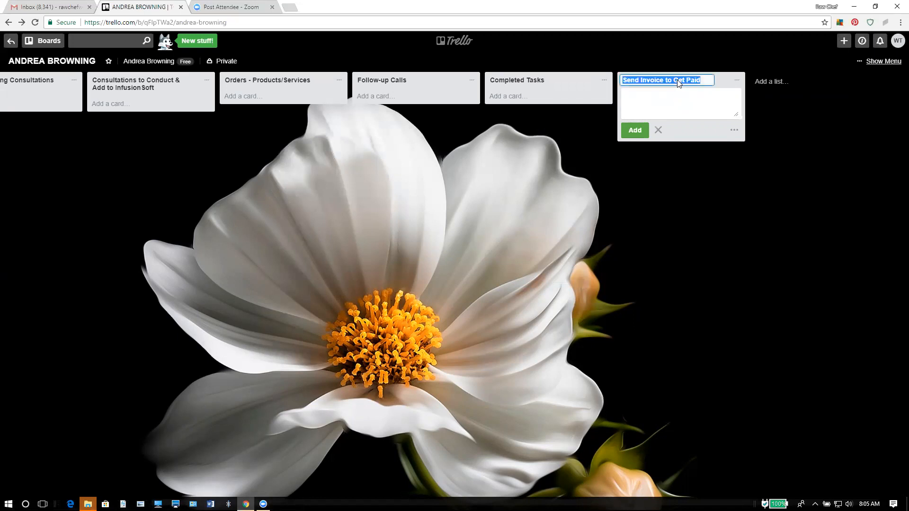
click(679, 103)
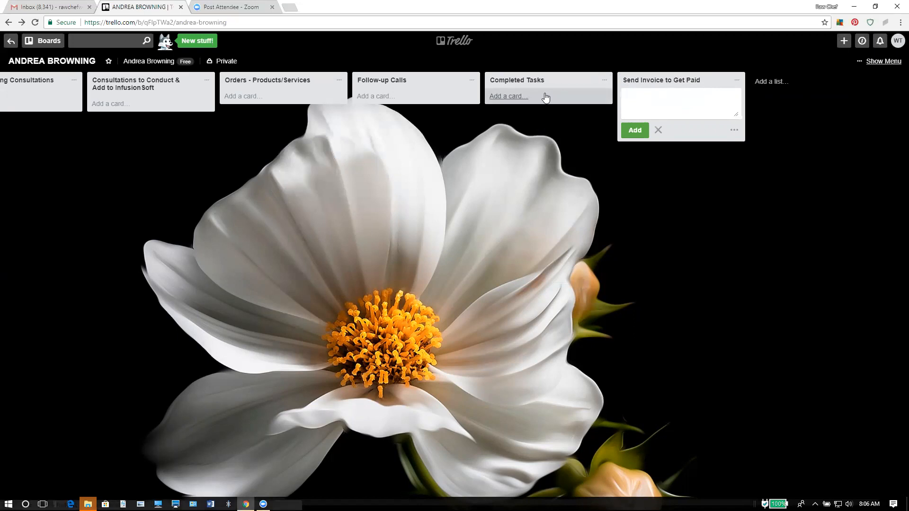
Restore the archived client card from Archived Items into the Send Invoice to Get Paid list.
click(873, 62)
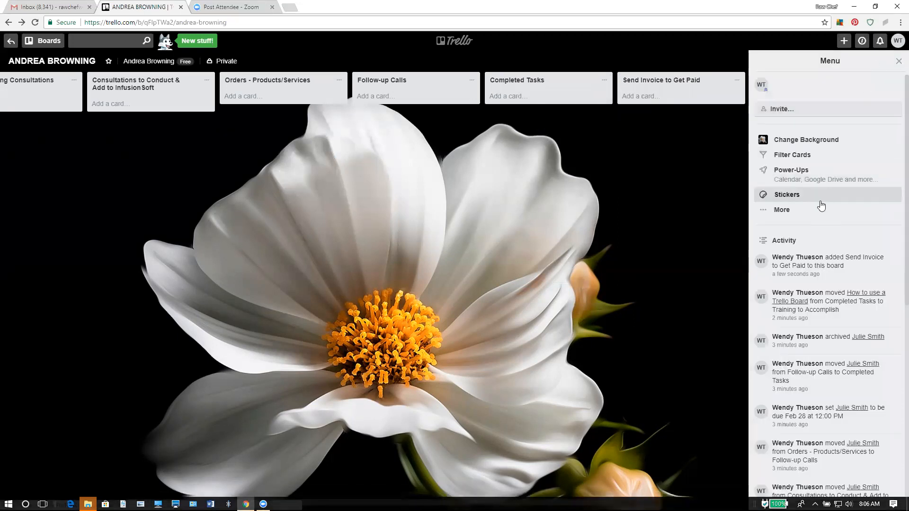
click(791, 212)
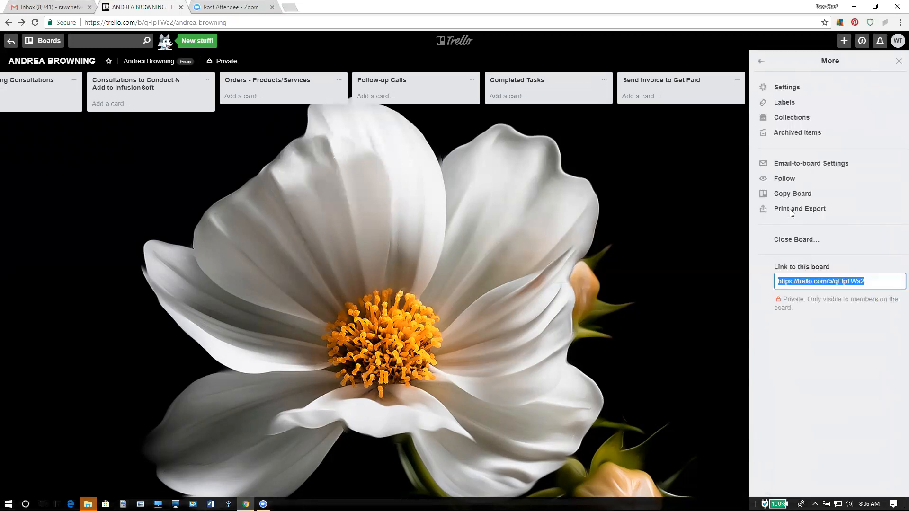
click(796, 132)
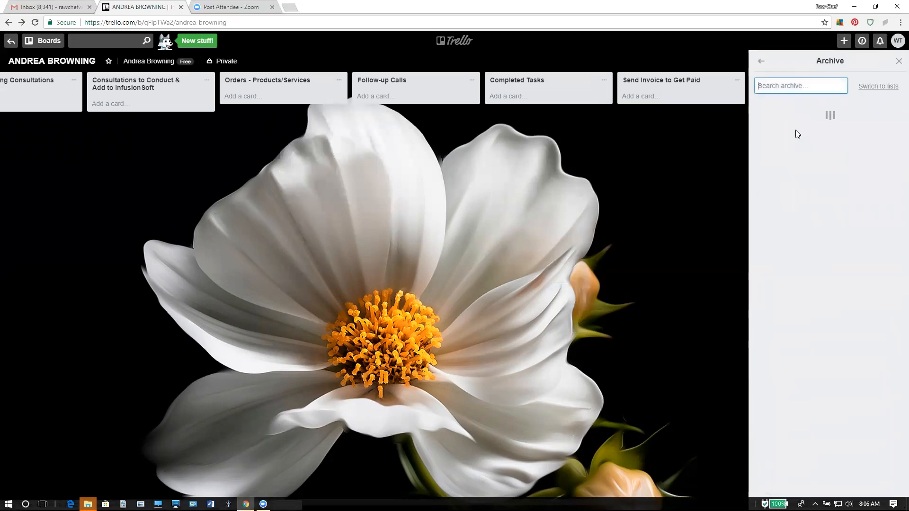
drag(798, 117, 678, 100)
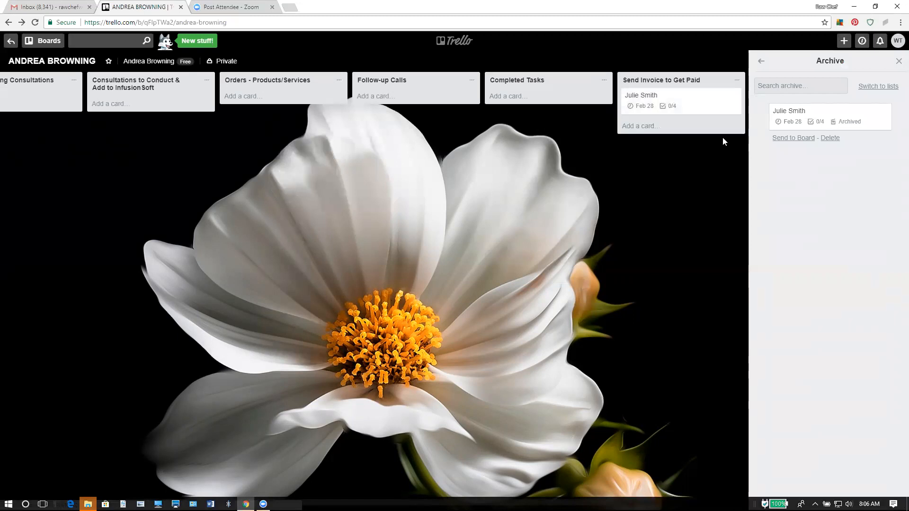
click(899, 61)
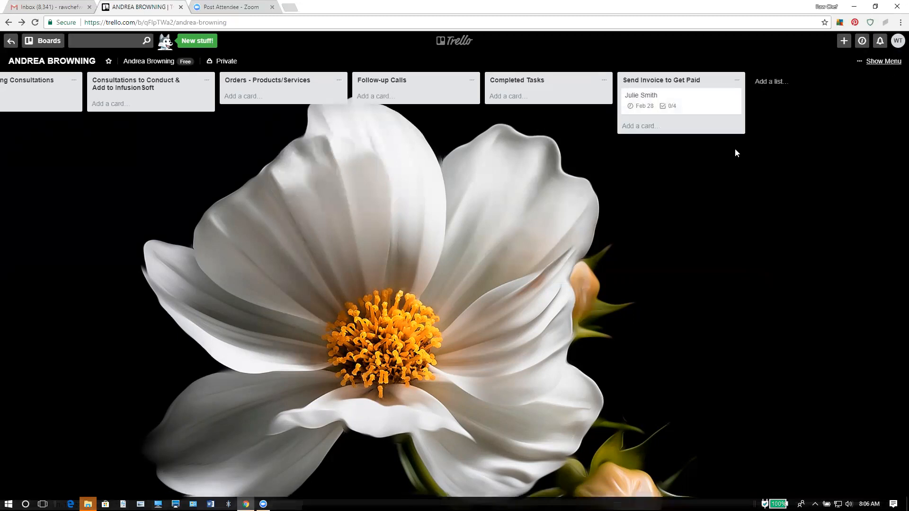
click(675, 95)
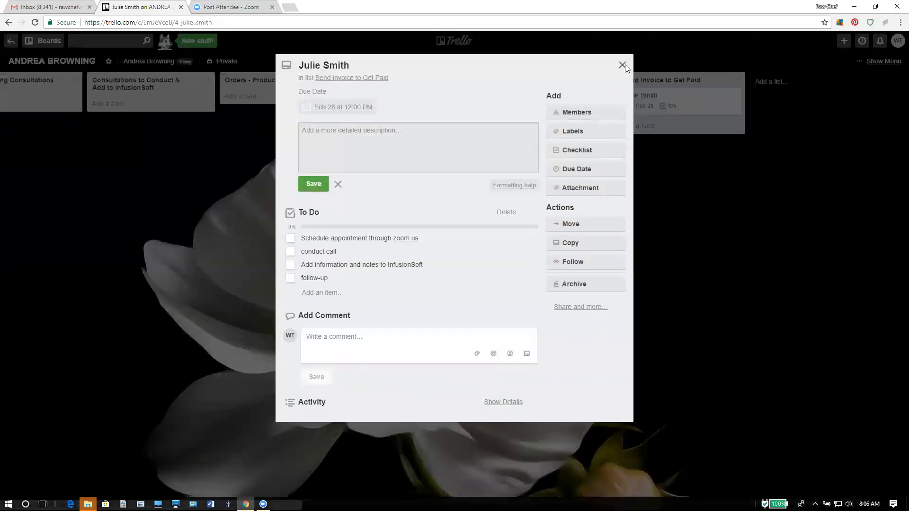
click(622, 65)
mouse_move(658, 95)
mouse_down()
mouse_move(509, 87)
mouse_move(645, 96)
mouse_up()
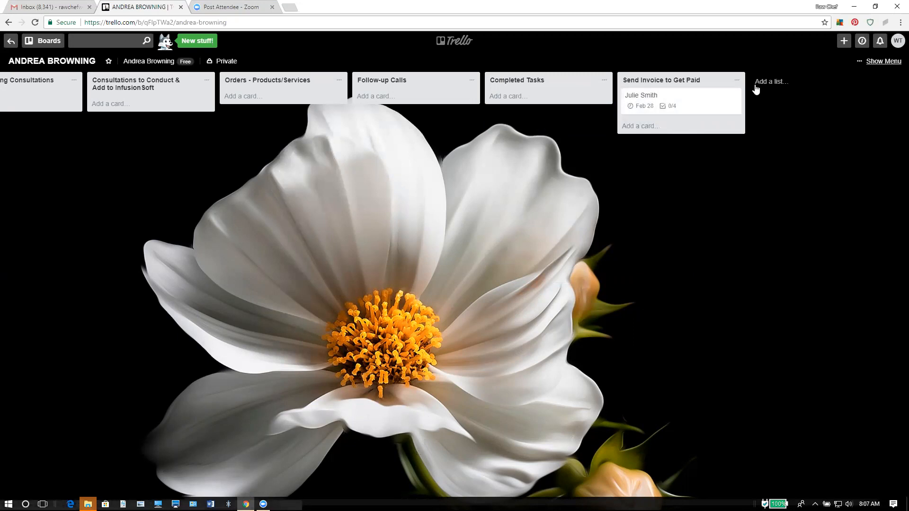
Create a 'CW Clients' list and move the client card into it.
click(771, 83)
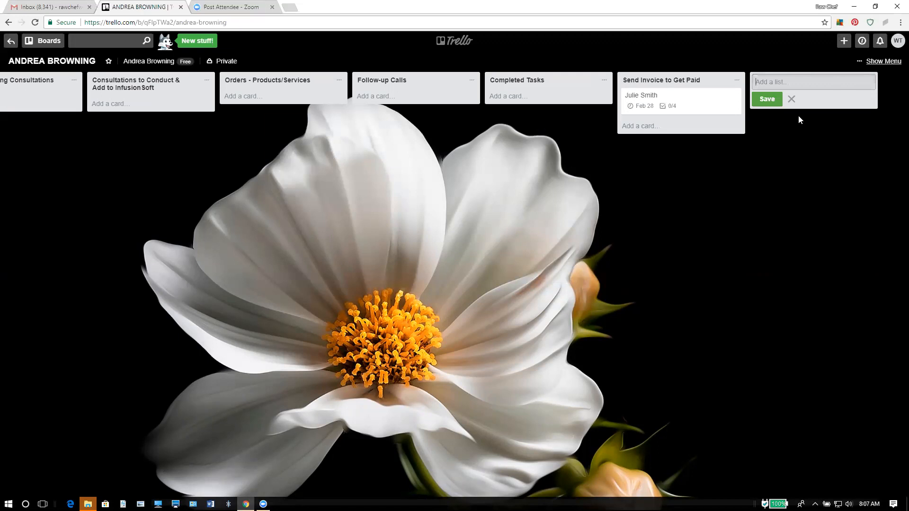
text(Clients)
key(BackSpace)
key(BackSpace)
key(BackSpace)
key(BackSpace)
key(BackSpace)
key(BackSpace)
key(BackSpace)
text(CW Clients)
key(Return)
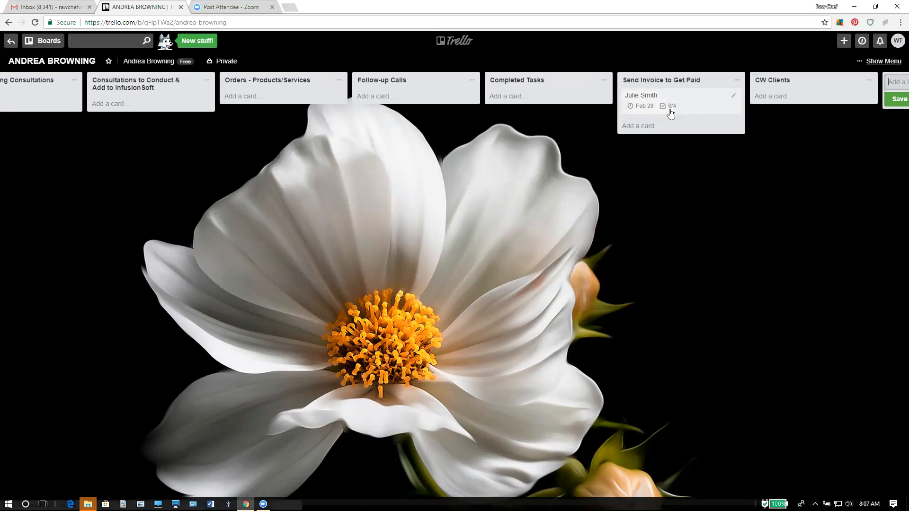
drag(750, 91, 795, 110)
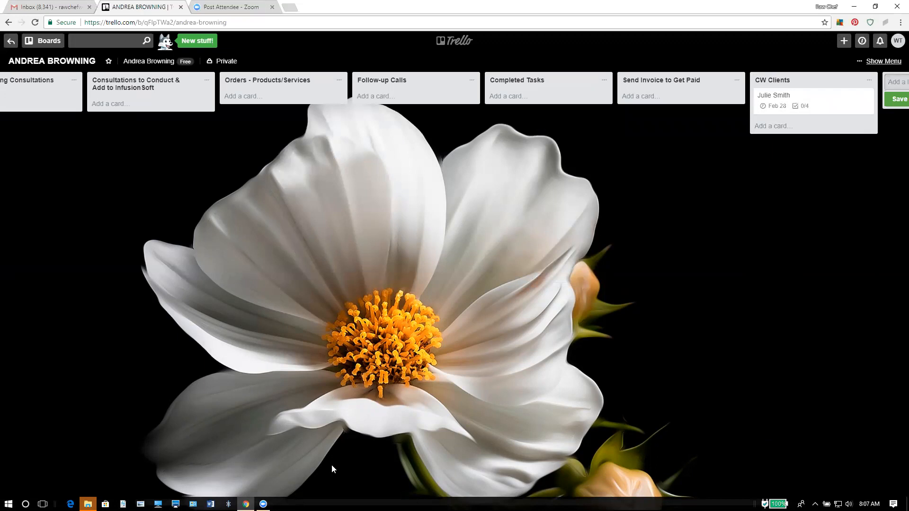
Pan the board back left until Training to Accomplish is in view.
drag(161, 486, 490, 490)
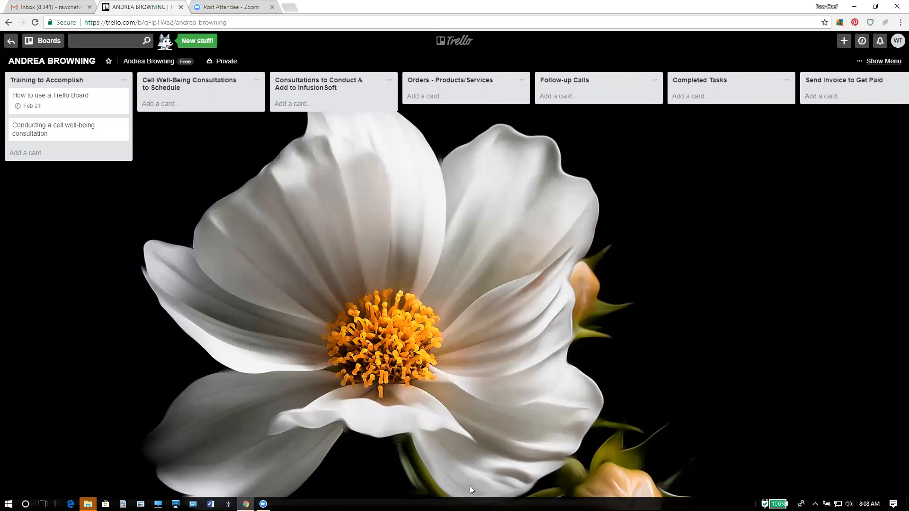
drag(469, 492, 556, 472)
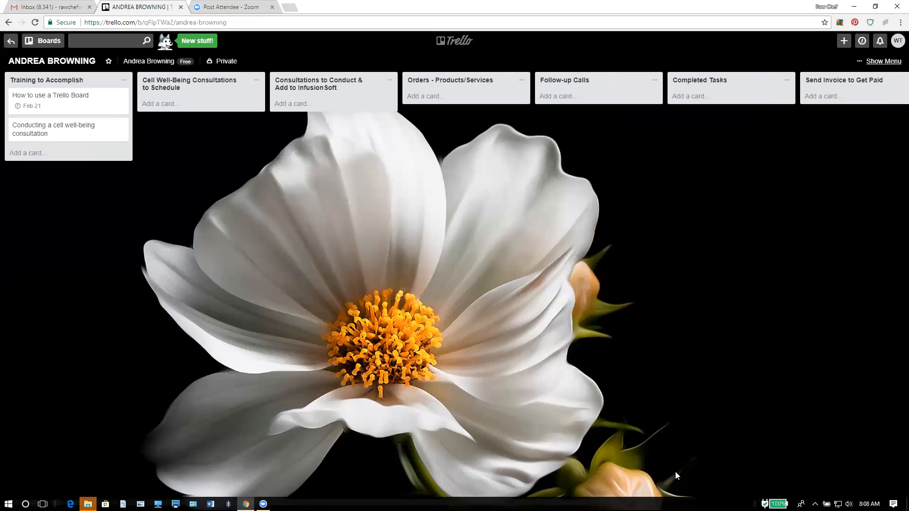